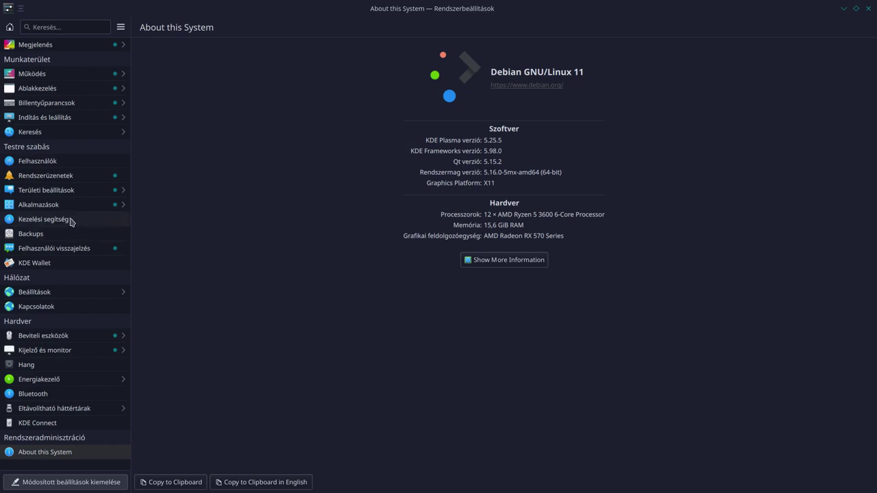
# Step: Examine the default application choices for web browser and file manager, and the configured user folder locations
pyautogui.click(49, 210)
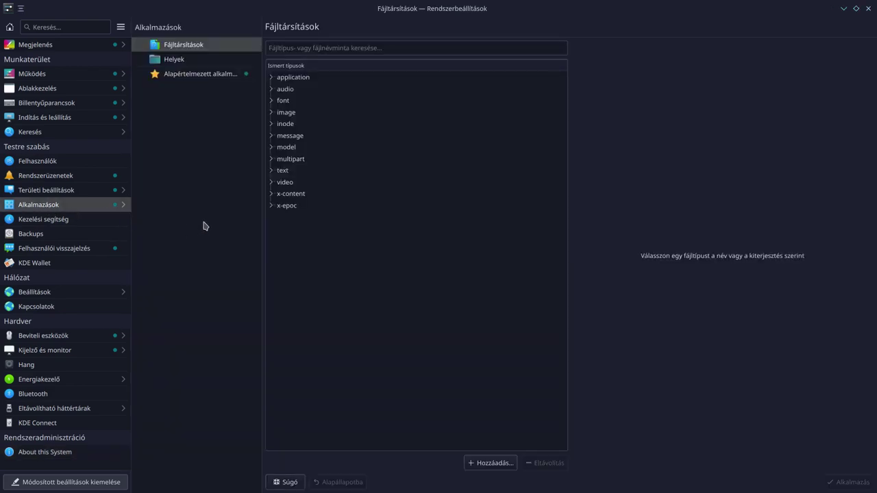
pyautogui.click(189, 71)
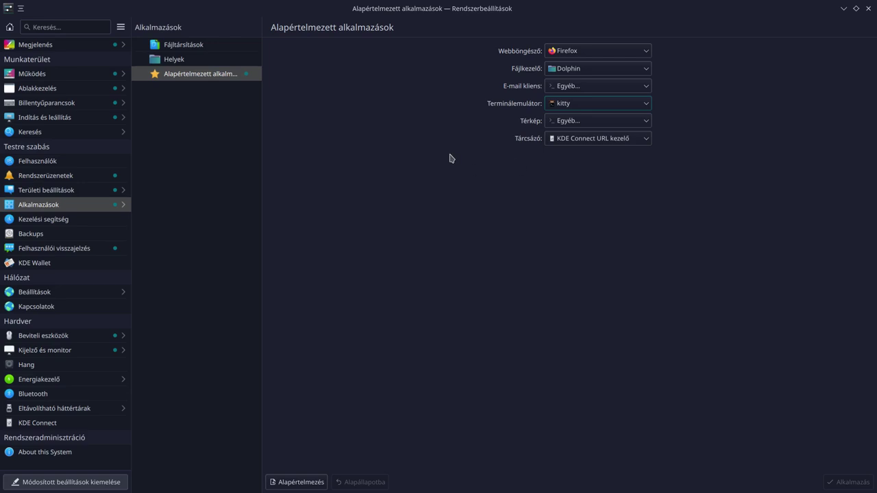
pyautogui.click(646, 52)
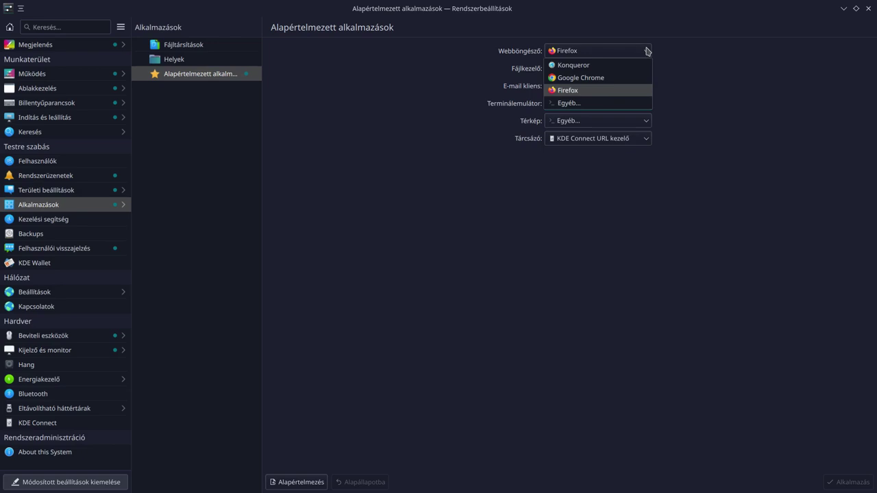
pyautogui.click(701, 73)
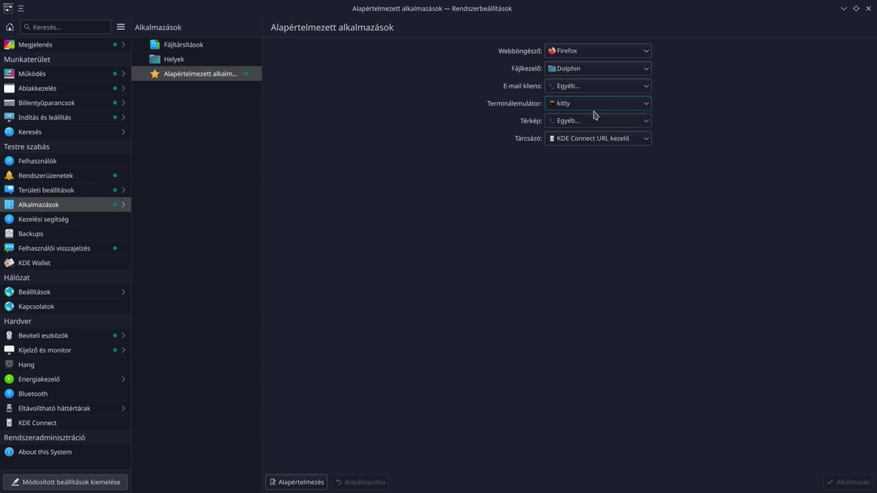
pyautogui.click(594, 52)
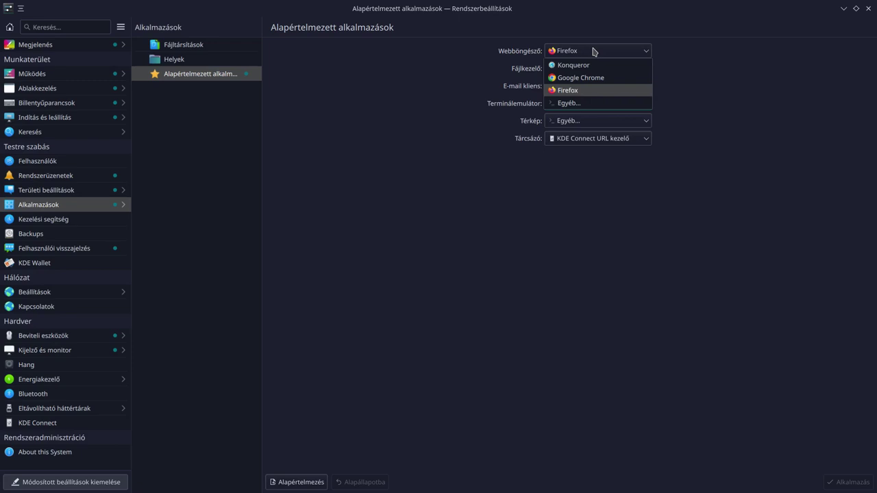
pyautogui.click(763, 69)
pyautogui.click(605, 70)
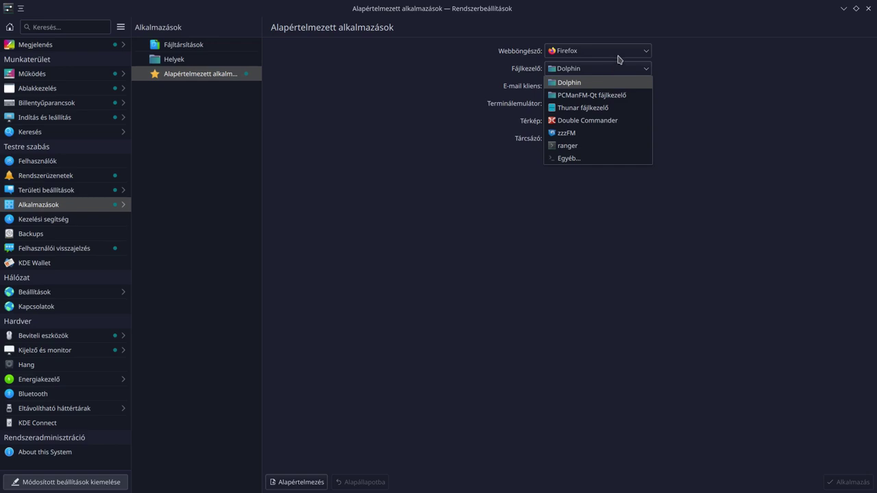
pyautogui.click(383, 100)
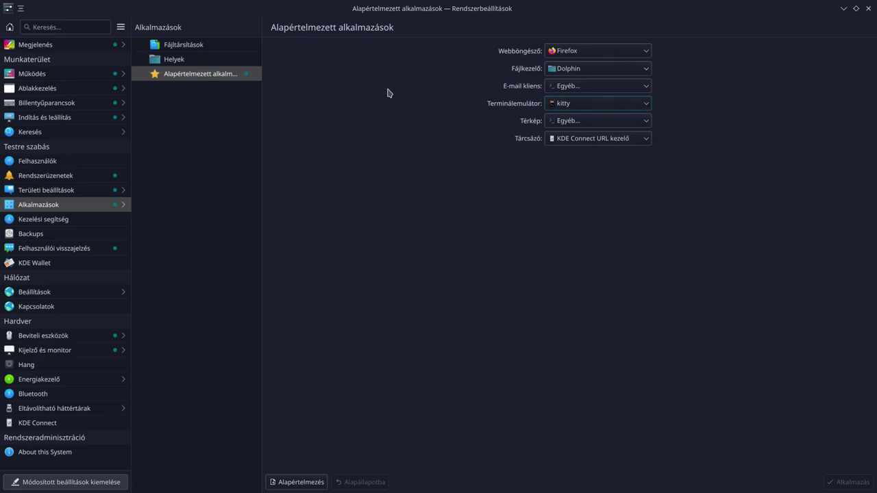
pyautogui.click(180, 63)
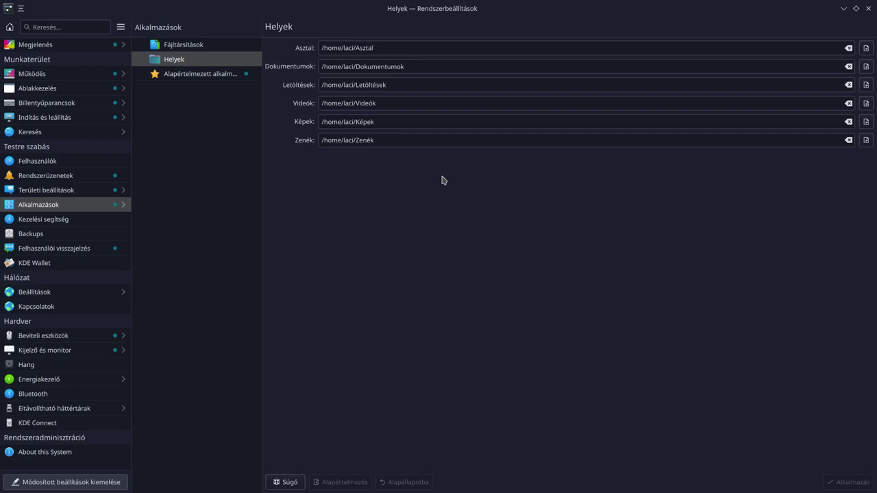
# Step: Search the file associations for txt and open the text/plain type's filename patterns and application order
pyautogui.click(192, 49)
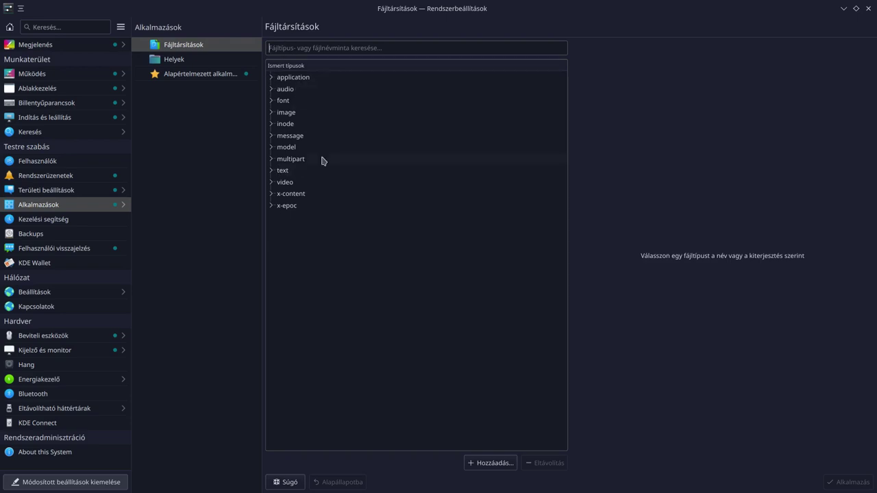
pyautogui.write('txt')
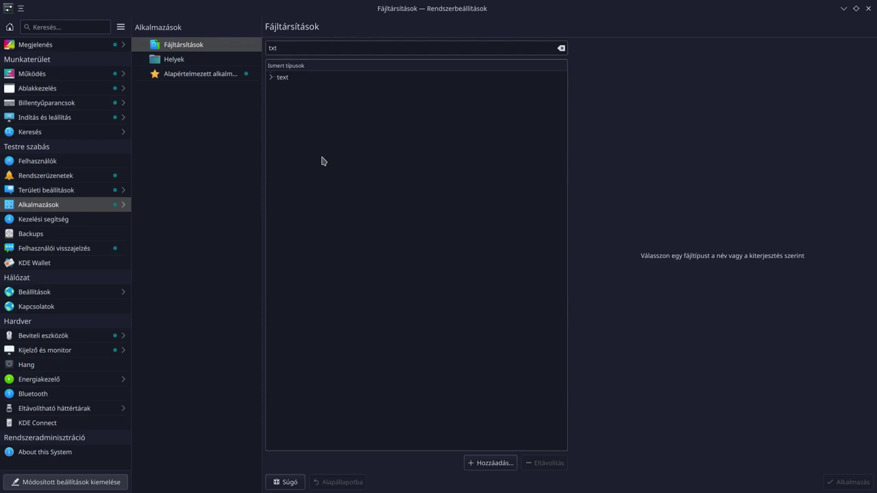
pyautogui.click(273, 78)
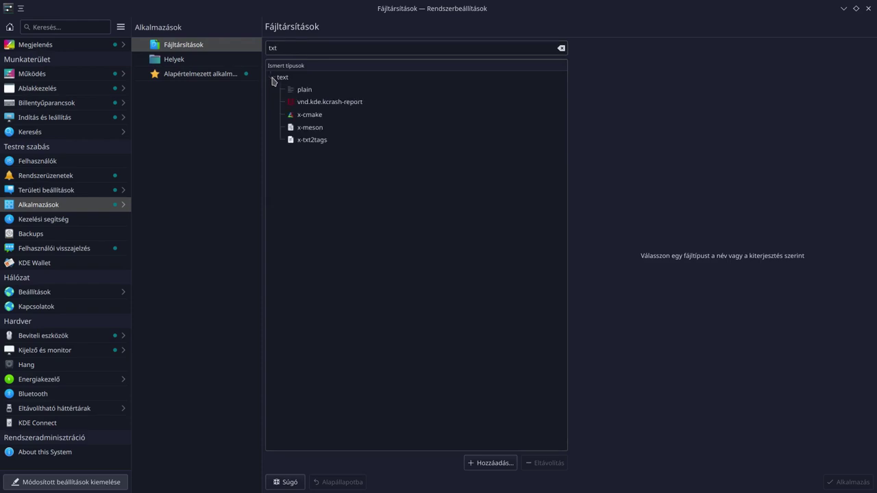
pyautogui.click(316, 93)
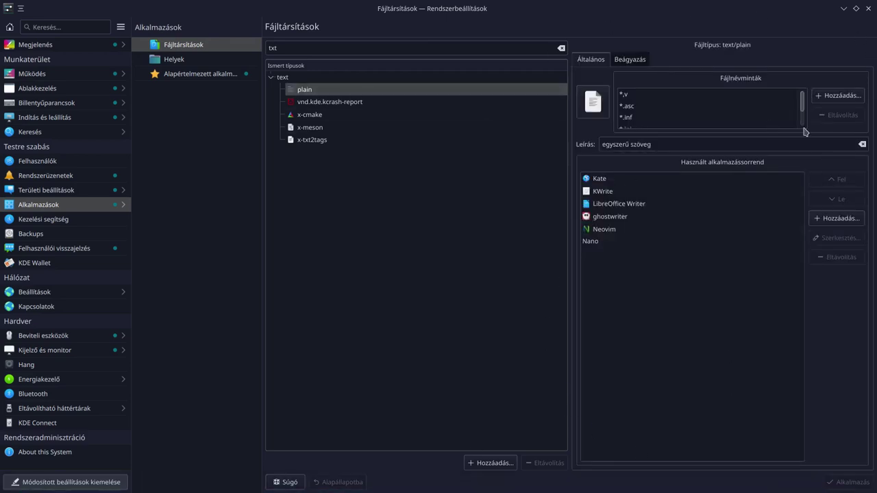
pyautogui.scroll(-1, 806, 99)
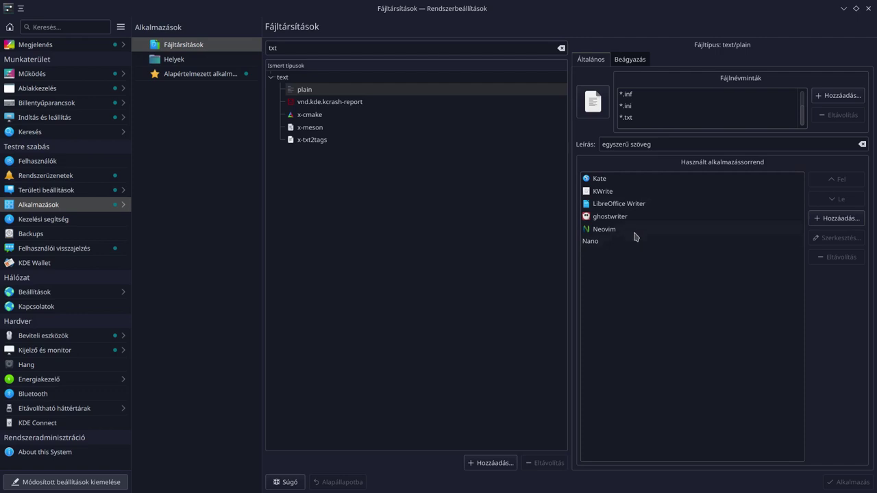
# Step: Move Neovim to the first place in the text/plain application order and apply the change
pyautogui.click(594, 233)
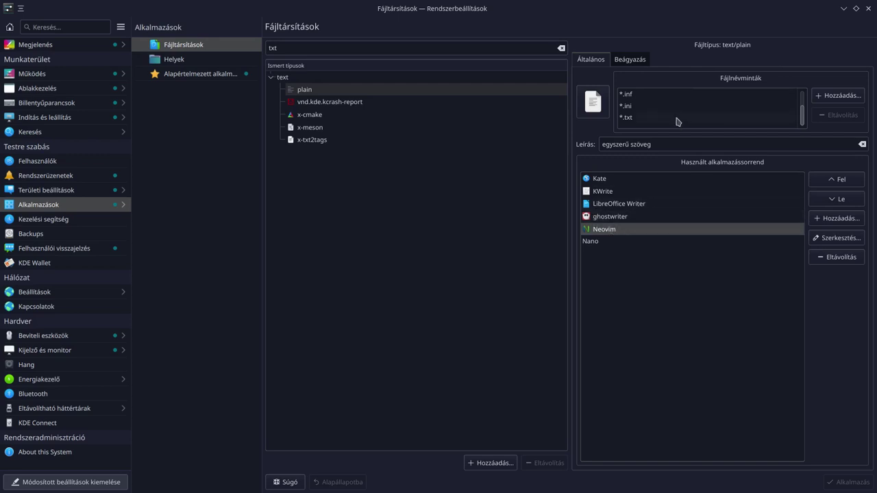
pyautogui.click(856, 179)
pyautogui.click(856, 180)
pyautogui.click(857, 179)
pyautogui.click(857, 179)
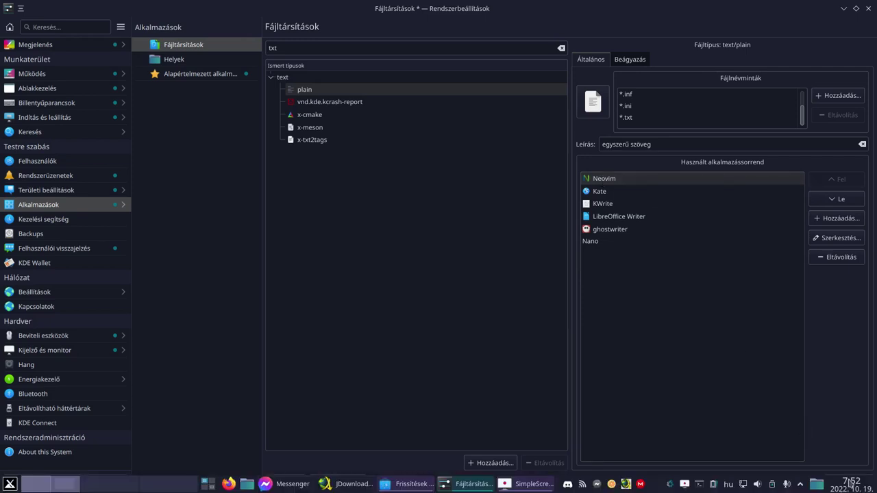
pyautogui.click(846, 483)
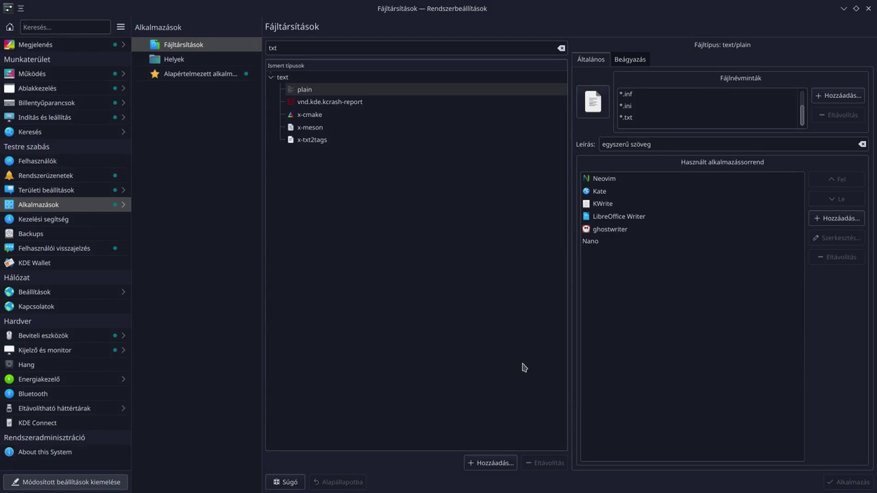
# Step: Open CanHun.txt from the desktop's Munka folder in Dolphin to check its default editor, and close both windows
pyautogui.doubleClick(98, 12)
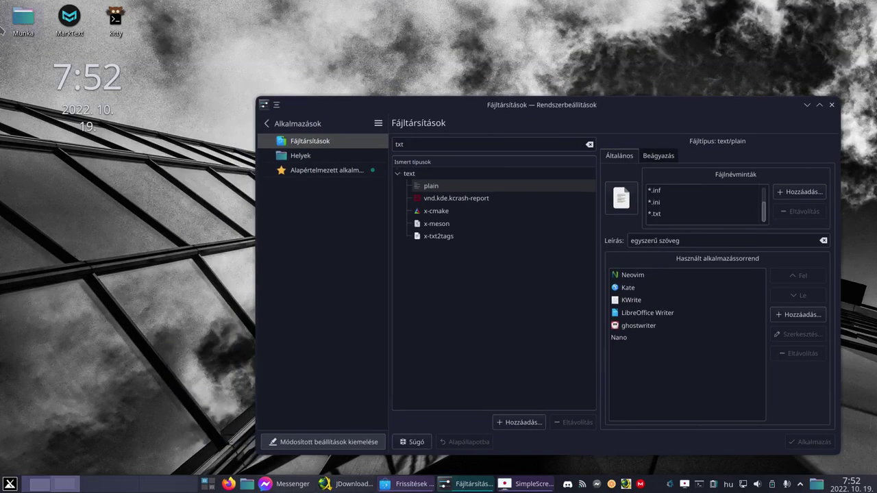
pyautogui.click(24, 24)
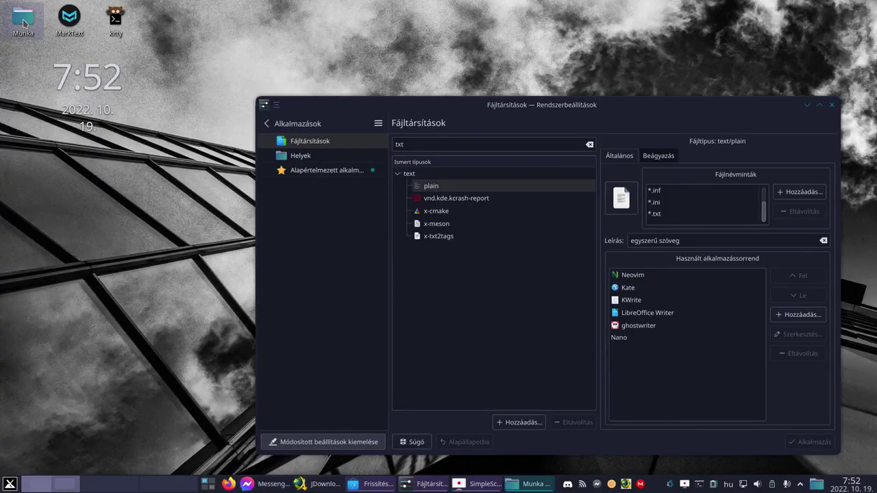
pyautogui.doubleClick(24, 22)
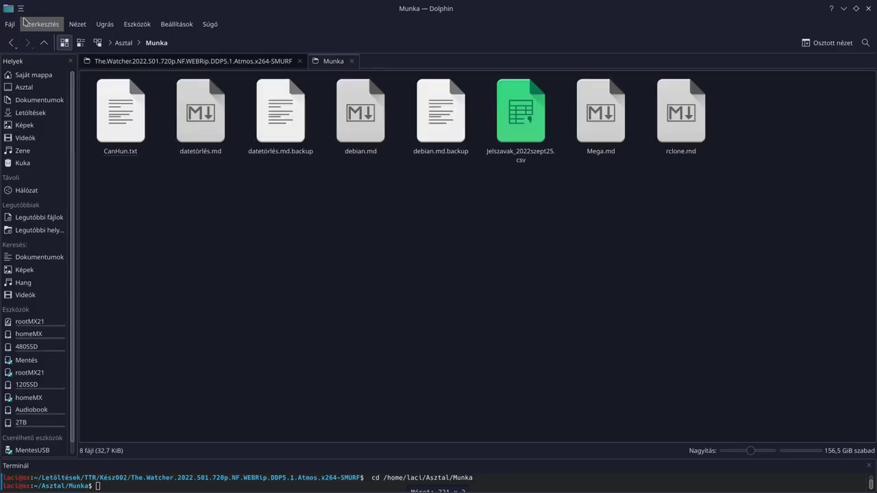
pyautogui.click(114, 128)
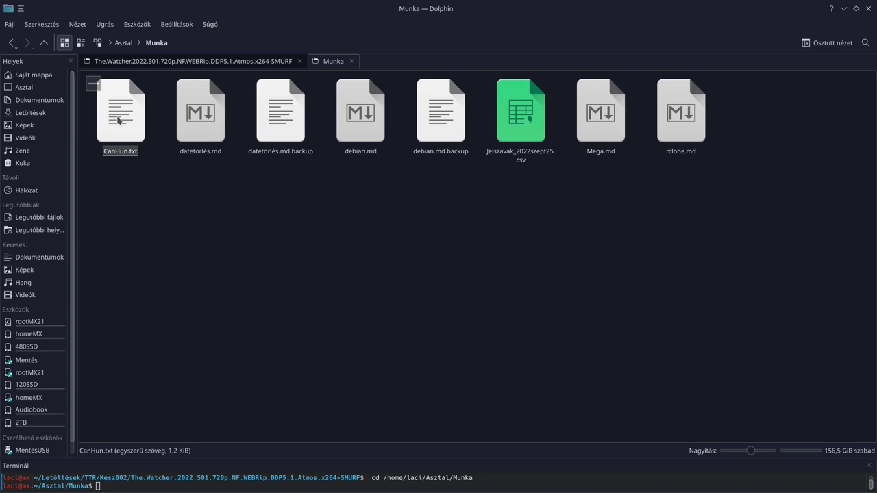
pyautogui.doubleClick(118, 120)
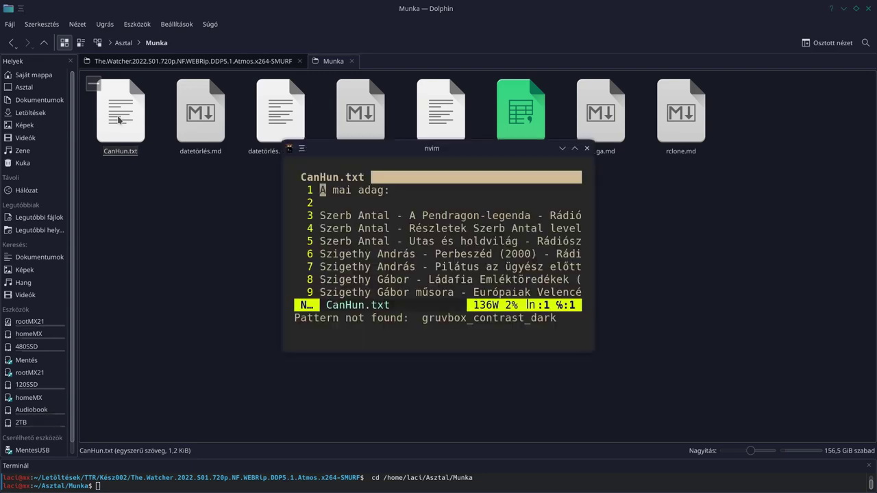
pyautogui.click(586, 148)
pyautogui.click(869, 9)
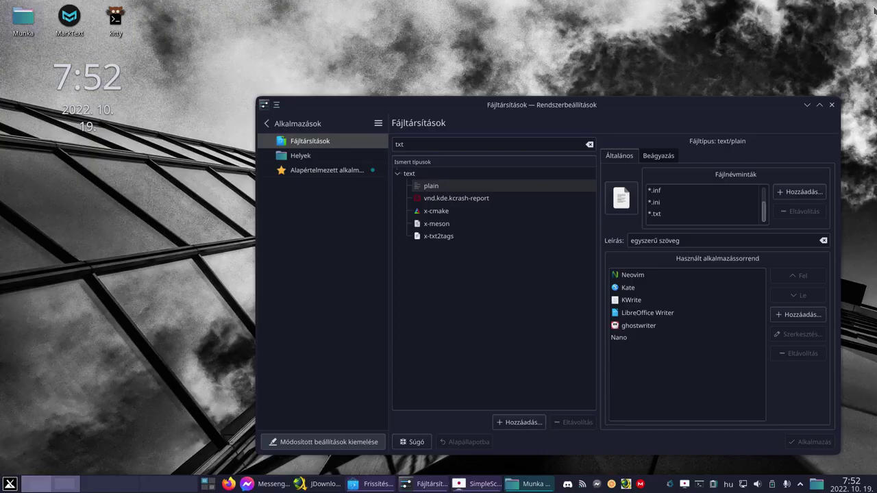
# Step: Return to the maximized System Settings window, move Kate above Neovim in the text/plain application order, and apply the change
pyautogui.doubleClick(599, 107)
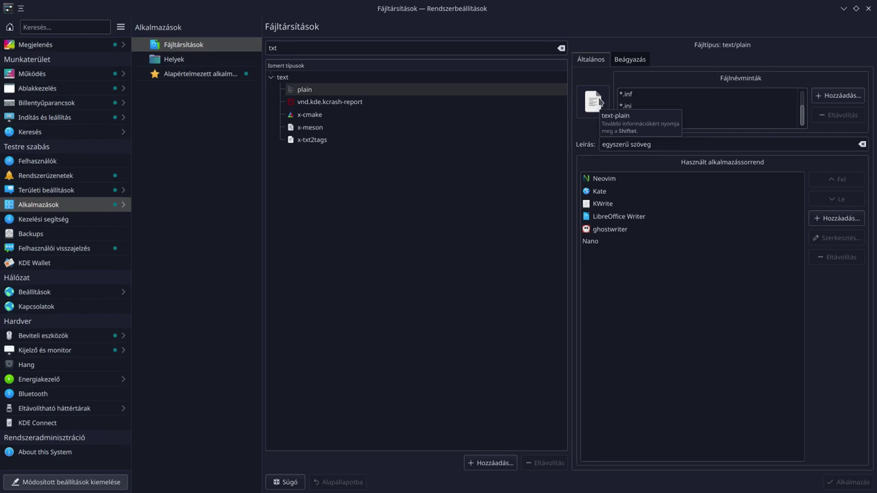
pyautogui.click(602, 198)
pyautogui.click(848, 181)
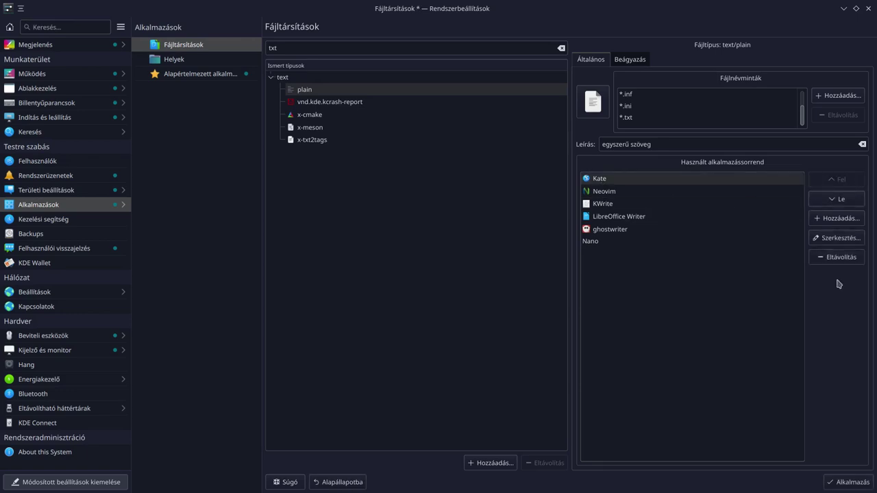
pyautogui.click(847, 481)
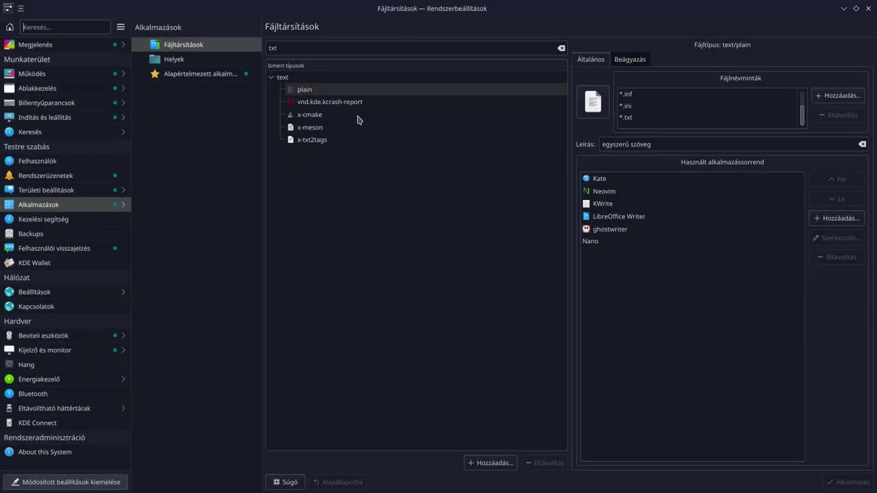
# Step: Reopen CanHun.txt from the desktop's Munka folder to check which editor starts, and close that editor
pyautogui.moveTo(216, 10); pyautogui.dragTo(426, 76)
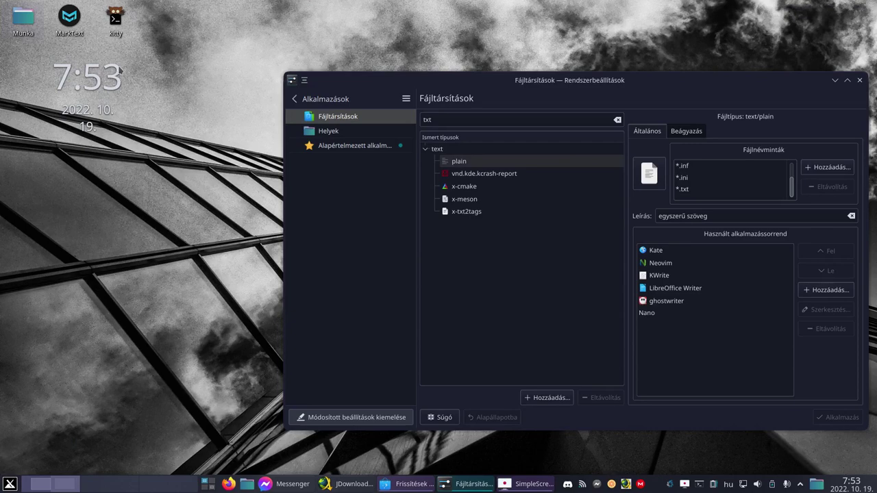
pyautogui.moveTo(1, 1)
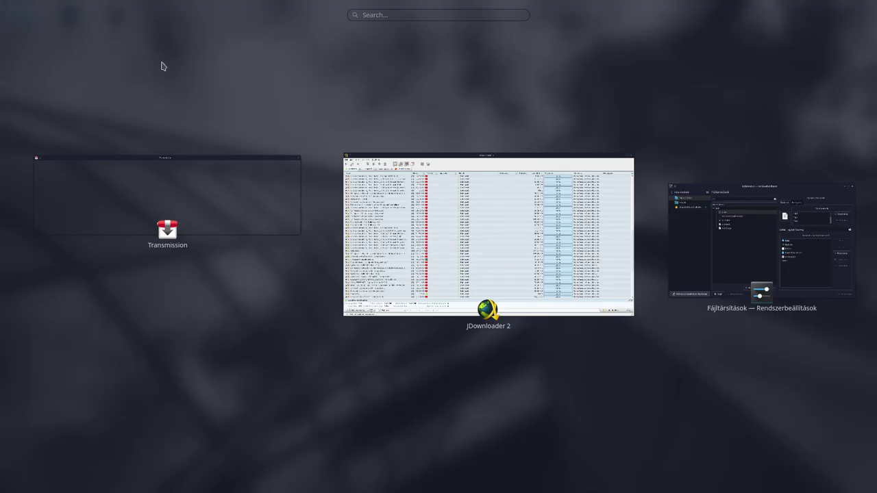
pyautogui.click(259, 107)
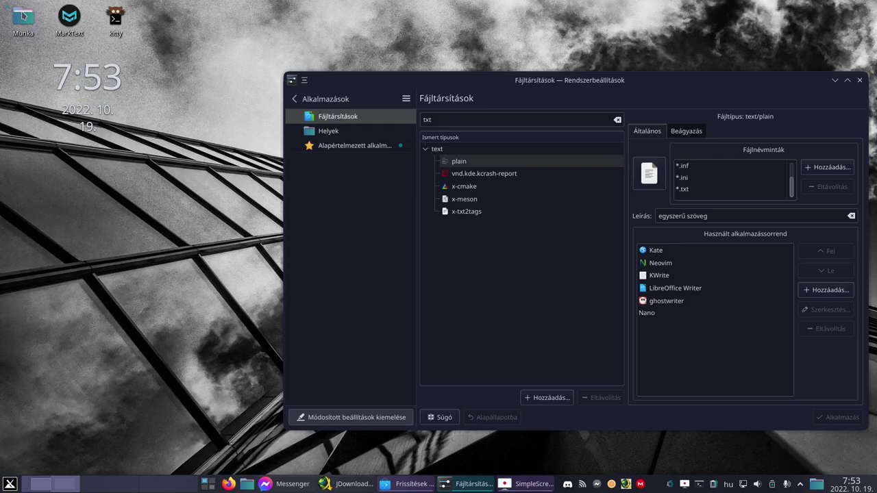
pyautogui.doubleClick(22, 15)
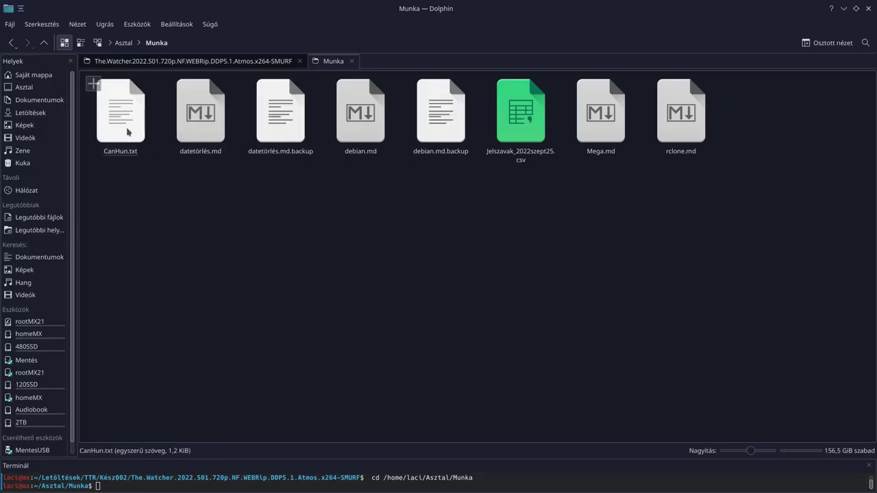
pyautogui.click(124, 128)
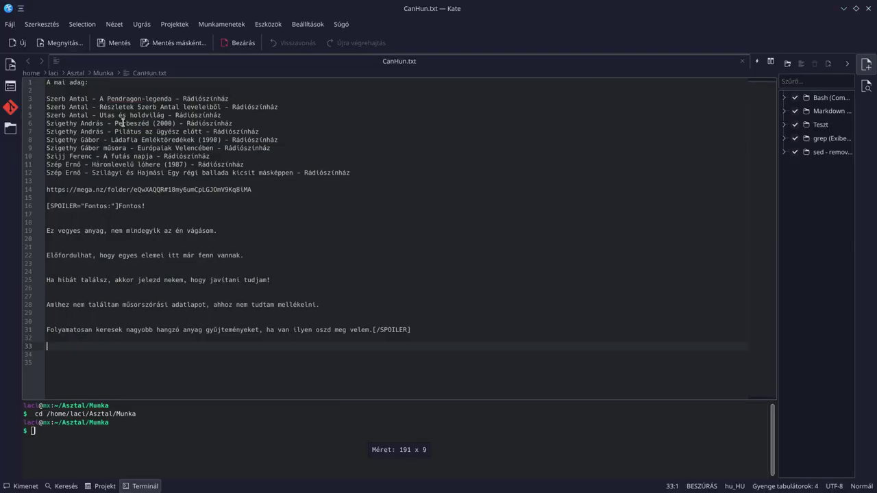
pyautogui.click(869, 8)
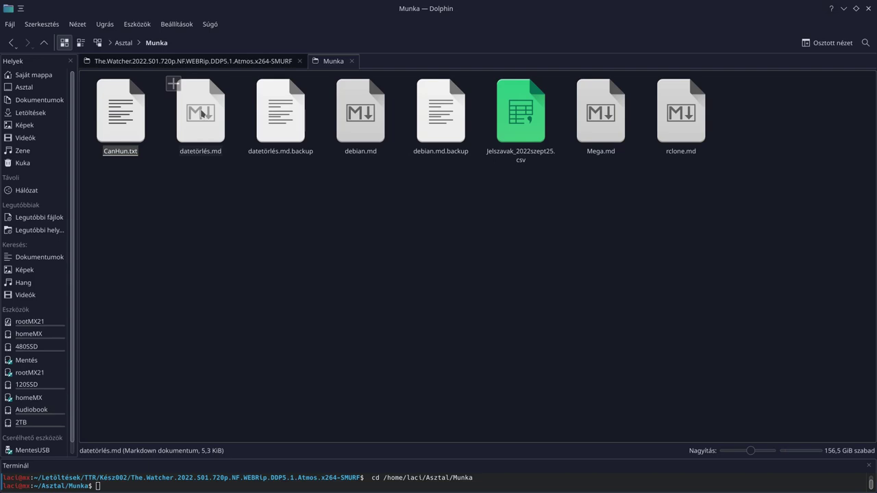
# Step: Open datetörlés.md to check its default editor, close it and the file manager, and return to the maximized System Settings window
pyautogui.doubleClick(202, 114)
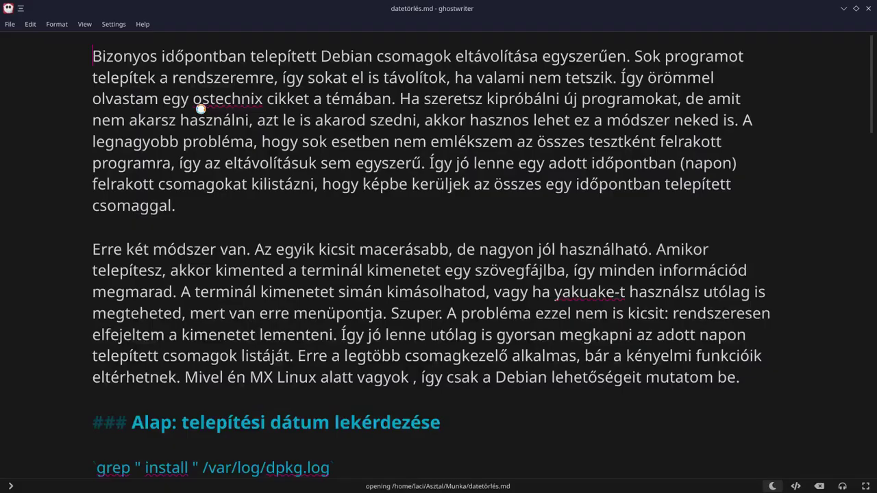
pyautogui.click(868, 8)
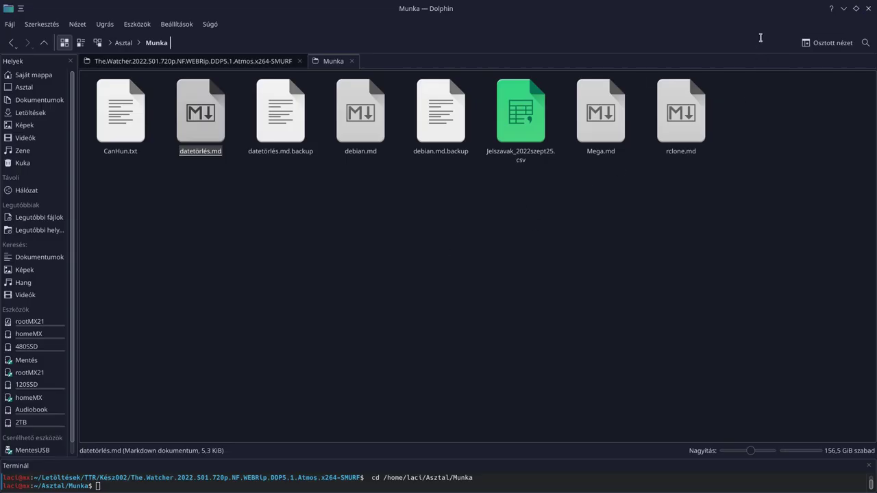
pyautogui.click(868, 8)
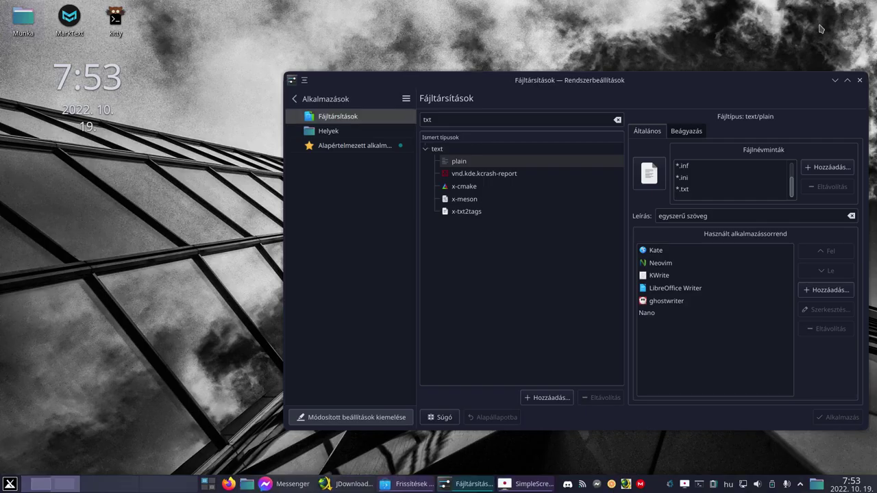
pyautogui.doubleClick(496, 80)
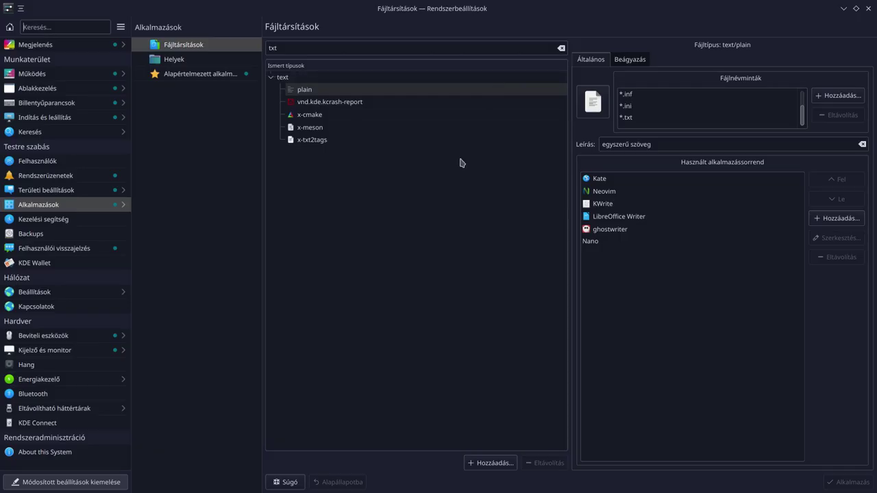
# Step: Inspect the application and details properties of Neovim in the text/plain application order, and close the properties without changes
pyautogui.click(594, 193)
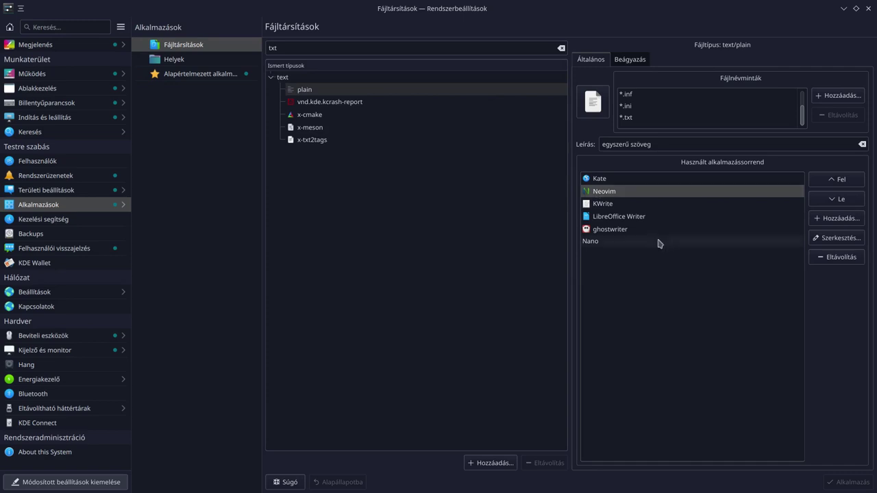
pyautogui.click(837, 240)
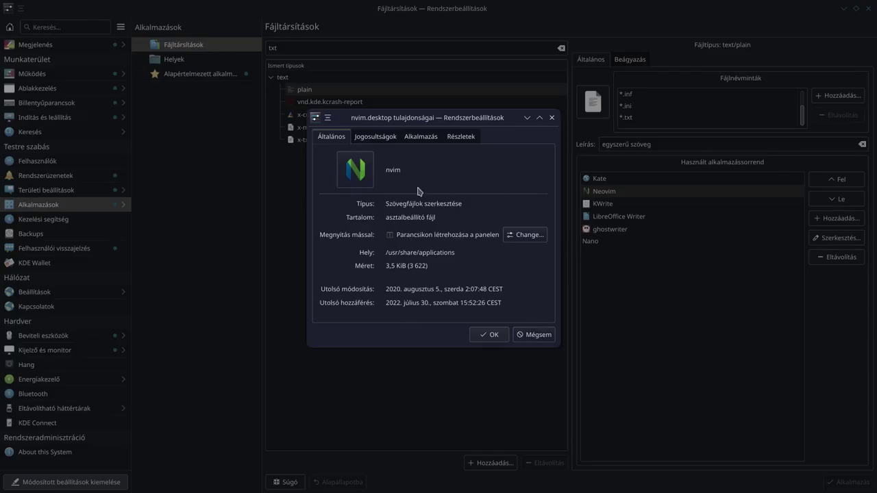
pyautogui.click(420, 138)
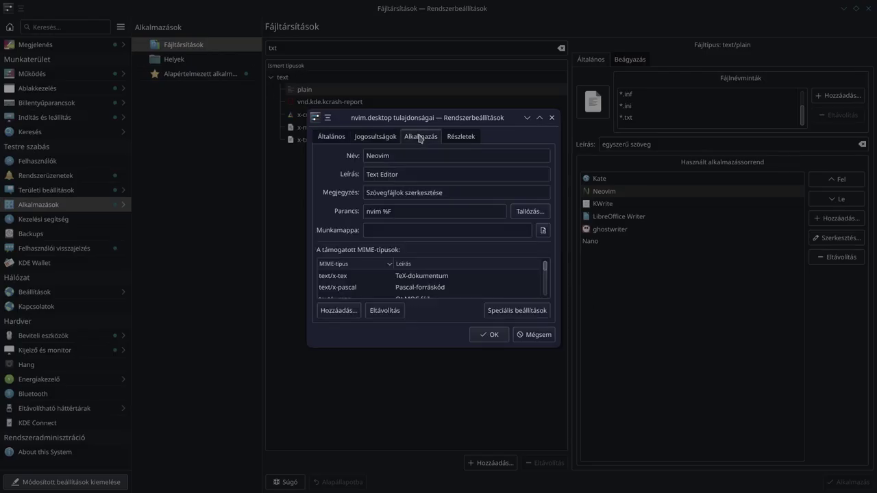
pyautogui.click(461, 140)
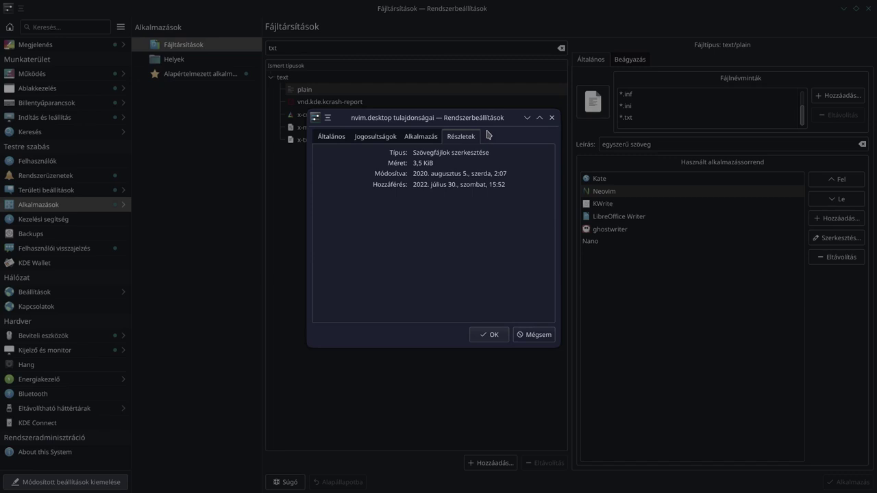
pyautogui.click(552, 118)
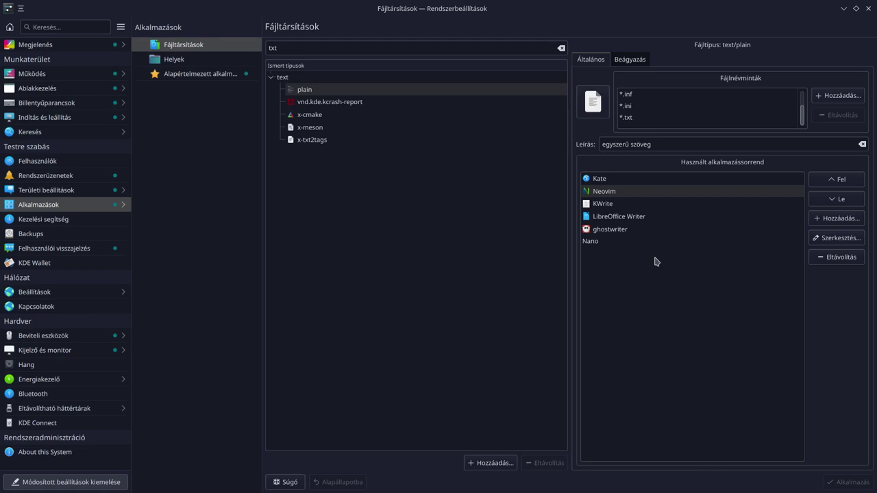
# Step: Open the accessibility settings (Kezelési segítség) and review the bell, modifier key, keyboard filter, mouse navigation and screen reader options
pyautogui.press('Down')
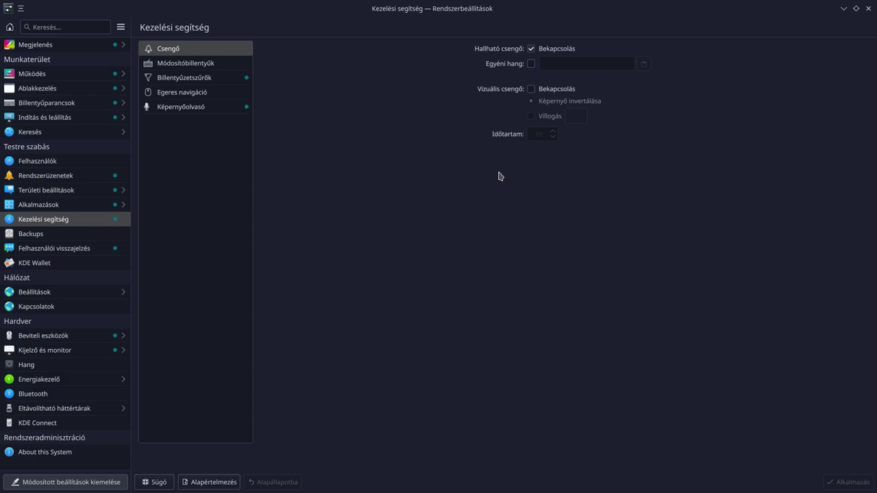
pyautogui.click(175, 68)
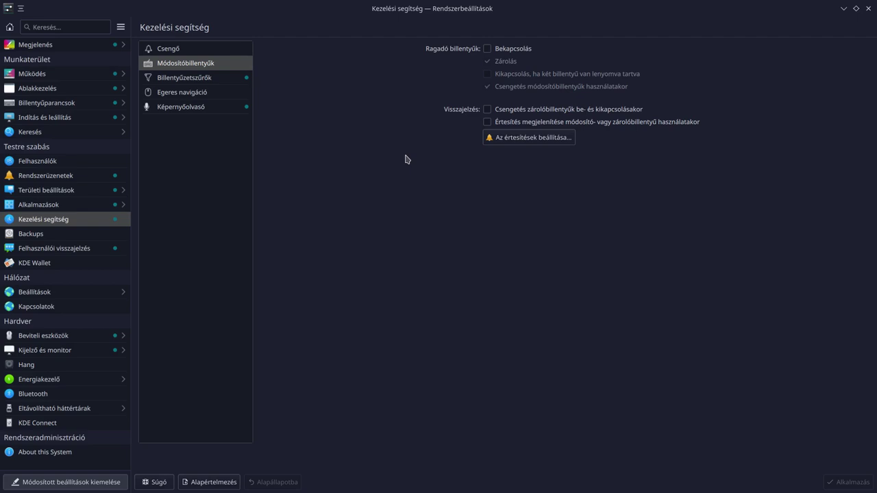
pyautogui.click(197, 83)
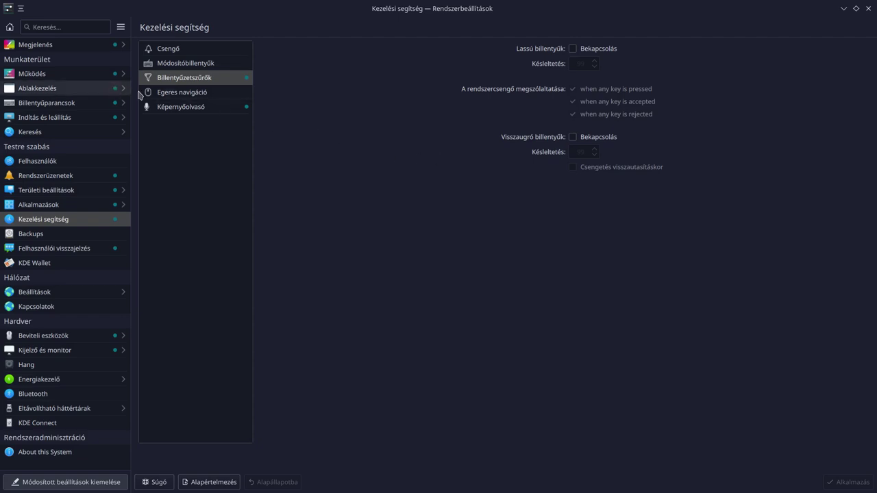
pyautogui.click(166, 96)
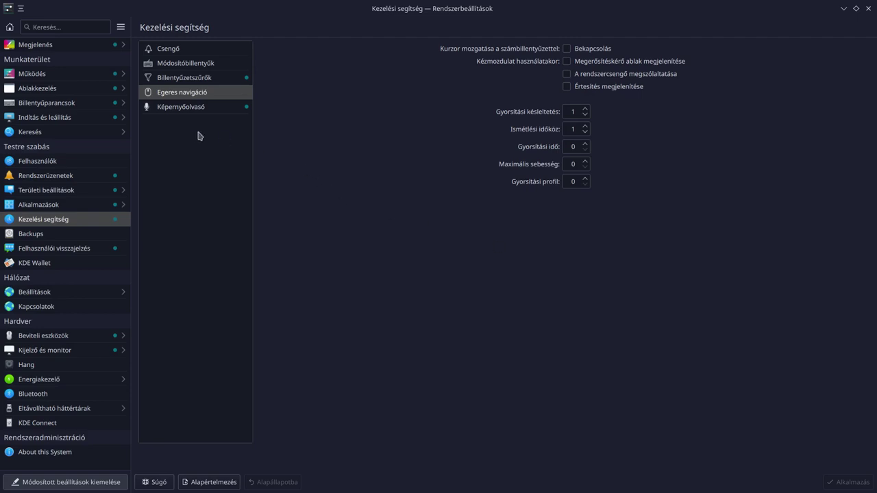
pyautogui.click(187, 110)
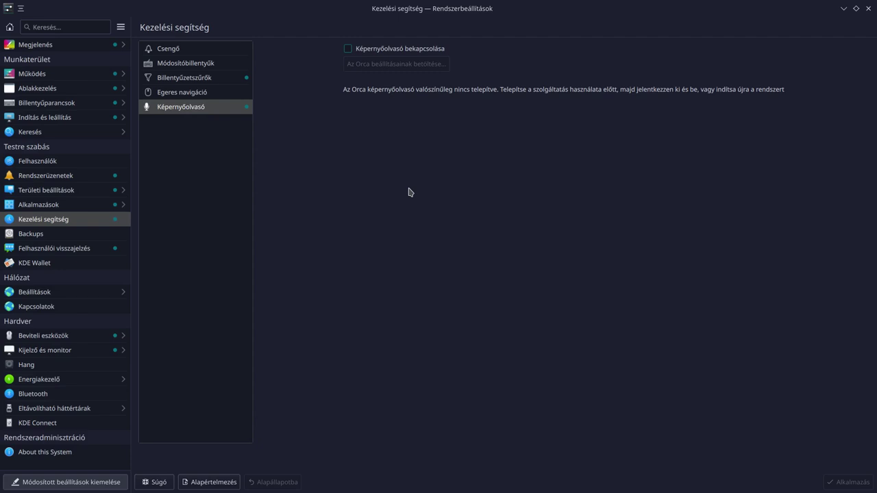
# Step: Open the Backups settings, add a new backup plan, and set its backup type to Szinkronizált mentés
pyautogui.press('Down')
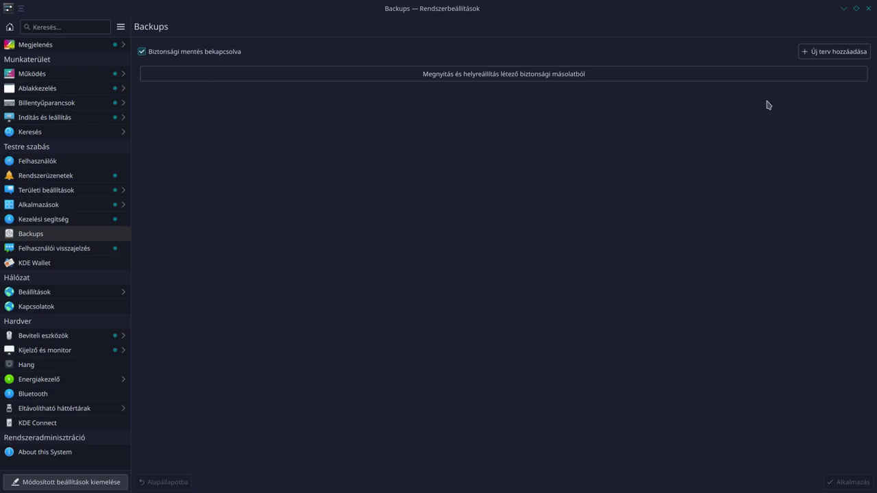
pyautogui.click(816, 54)
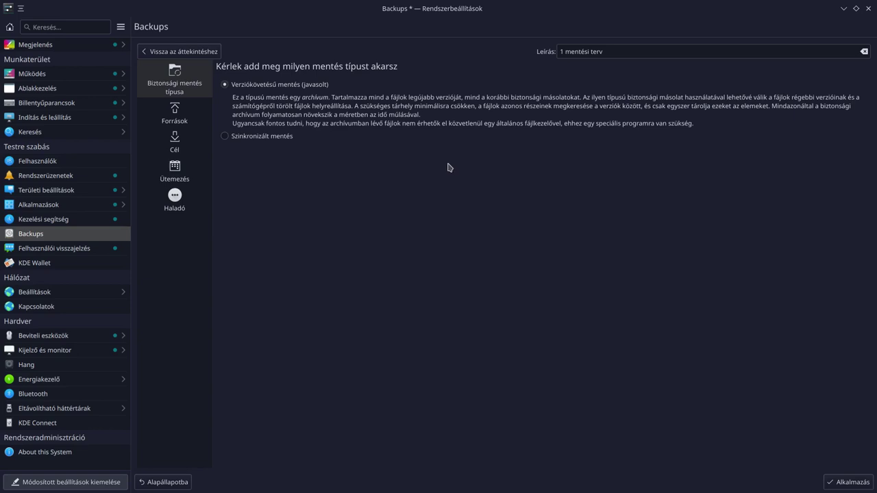
pyautogui.click(224, 137)
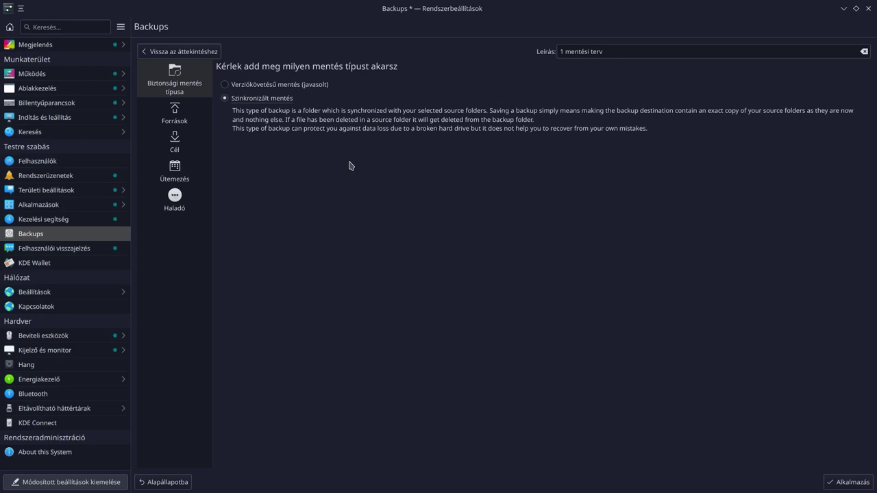
# Step: Limit the backup plan's sources to the Dokumentumok and 120Munka folders by excluding the rest of the user's home folder
pyautogui.click(177, 115)
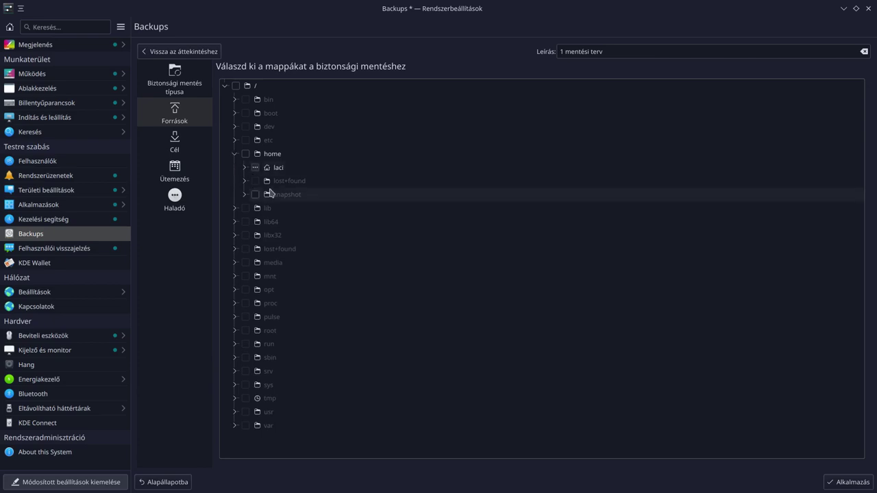
pyautogui.click(243, 168)
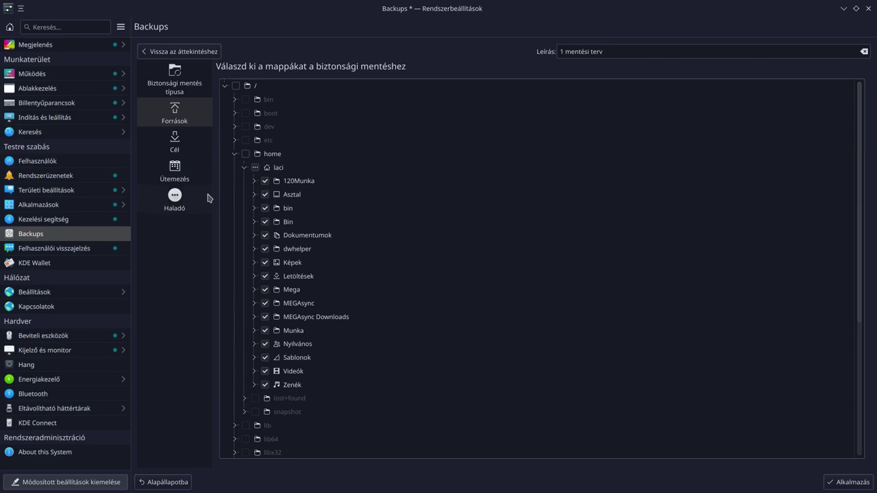
pyautogui.click(254, 168)
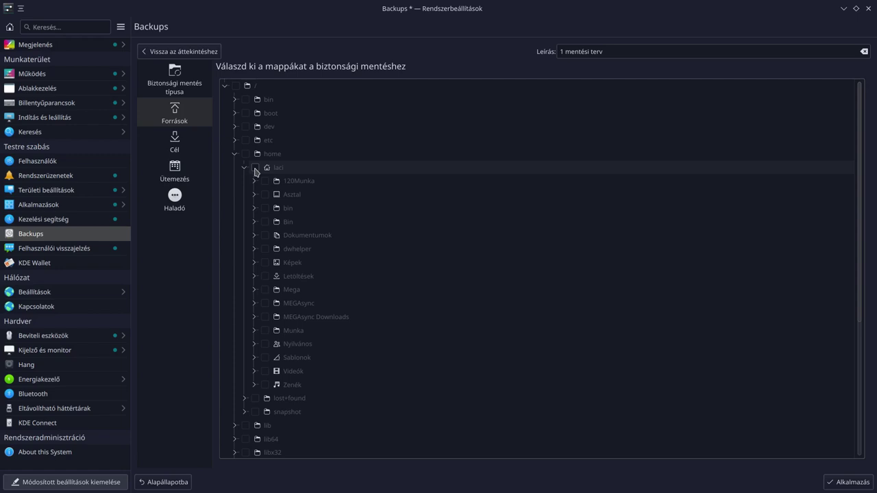
pyautogui.click(265, 235)
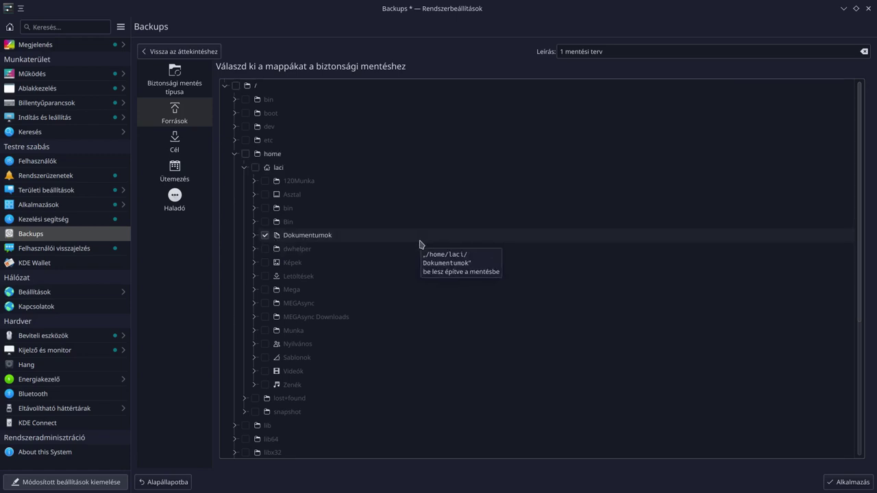
pyautogui.click(265, 181)
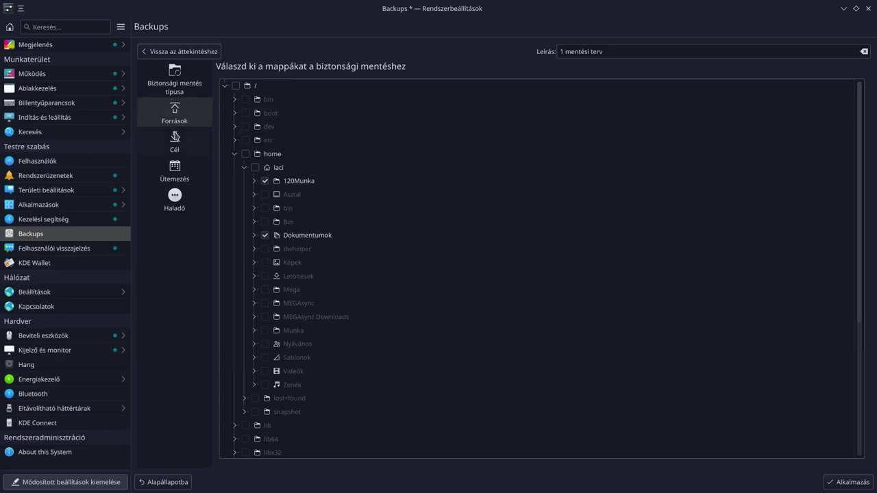
# Step: Try the Fájlrendszer útvonal option as the backup plan's destination, and switch back to Külső adattároló
pyautogui.click(176, 137)
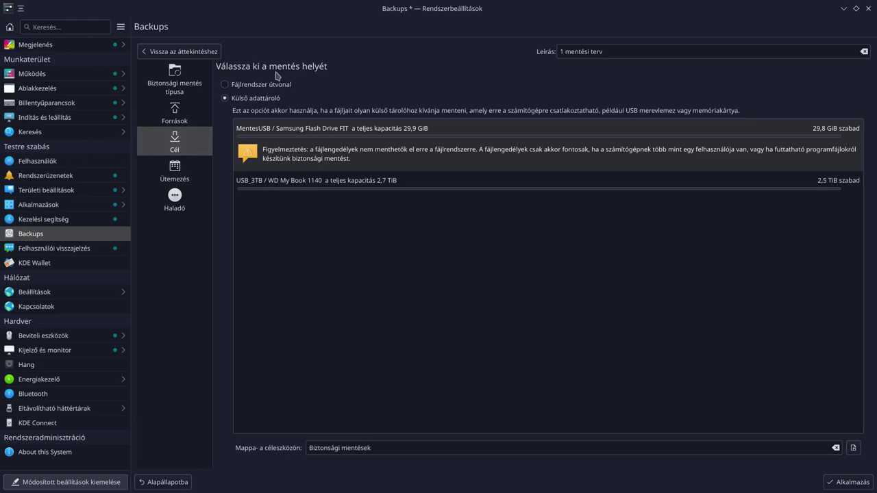
pyautogui.click(264, 86)
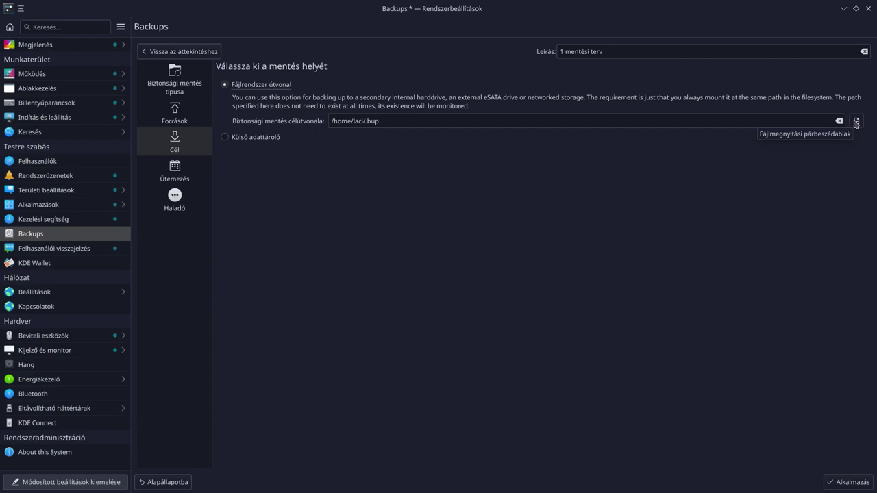
pyautogui.click(856, 122)
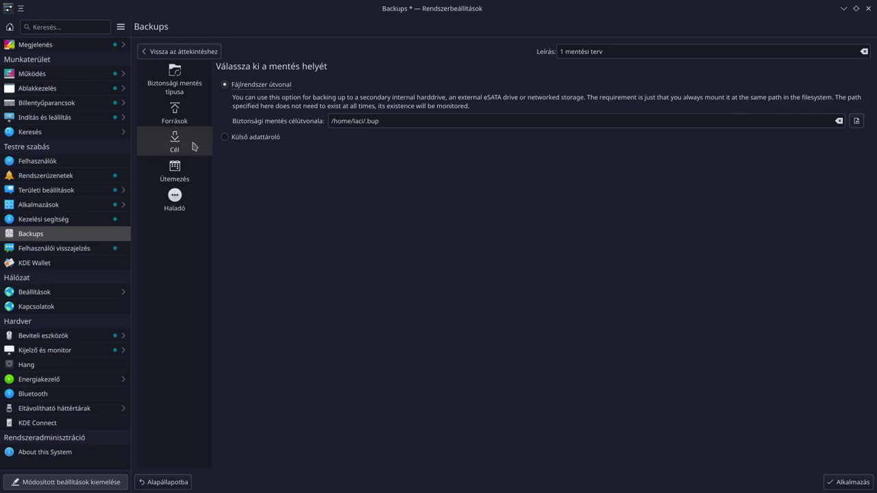
pyautogui.click(226, 137)
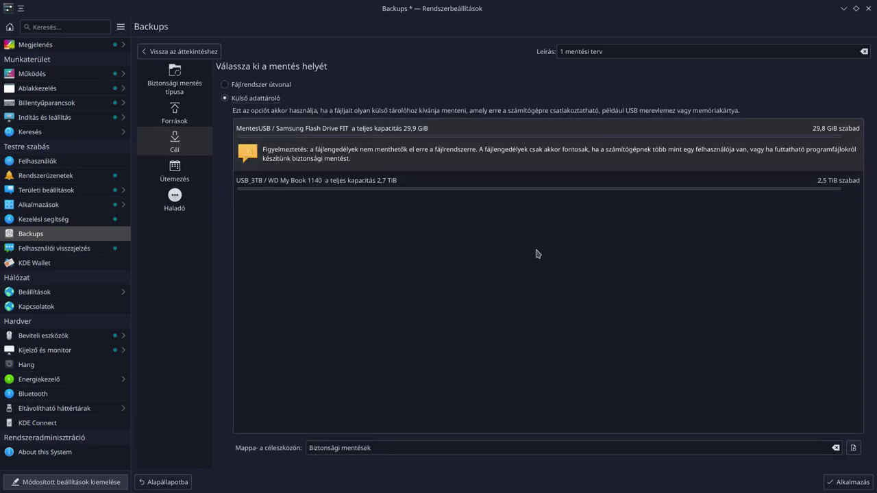
# Step: Set the backup plan's schedule to Időközönként, checking the available interval units, and open the advanced (Haladó) settings
pyautogui.click(175, 171)
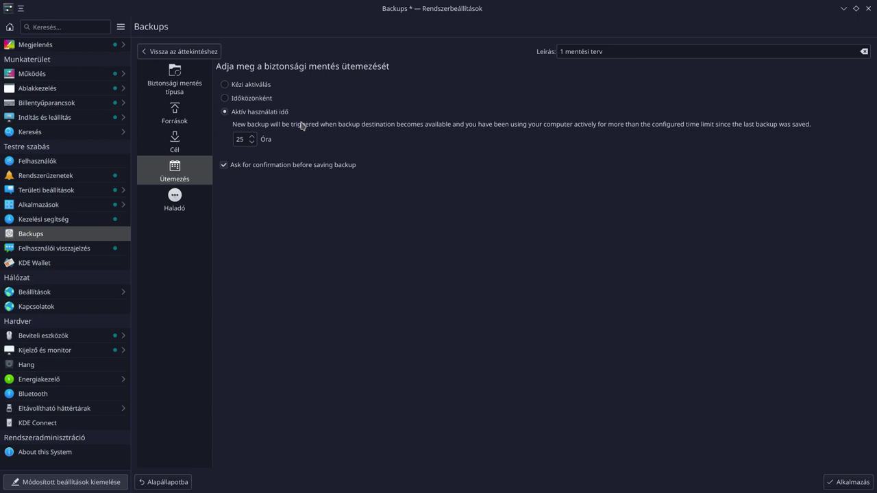
pyautogui.click(263, 100)
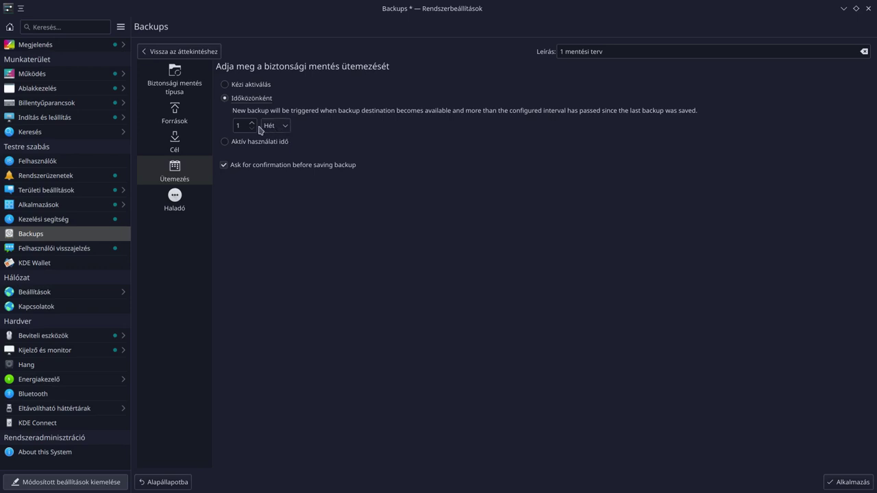
pyautogui.click(283, 128)
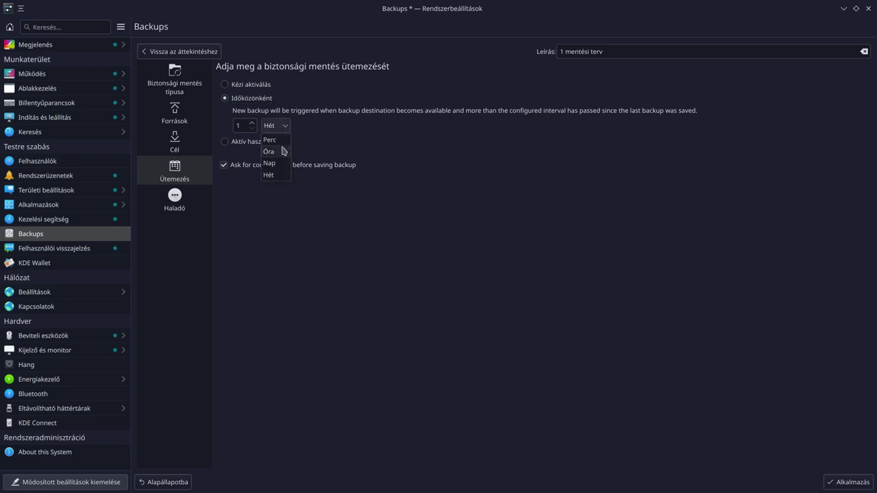
pyautogui.click(468, 139)
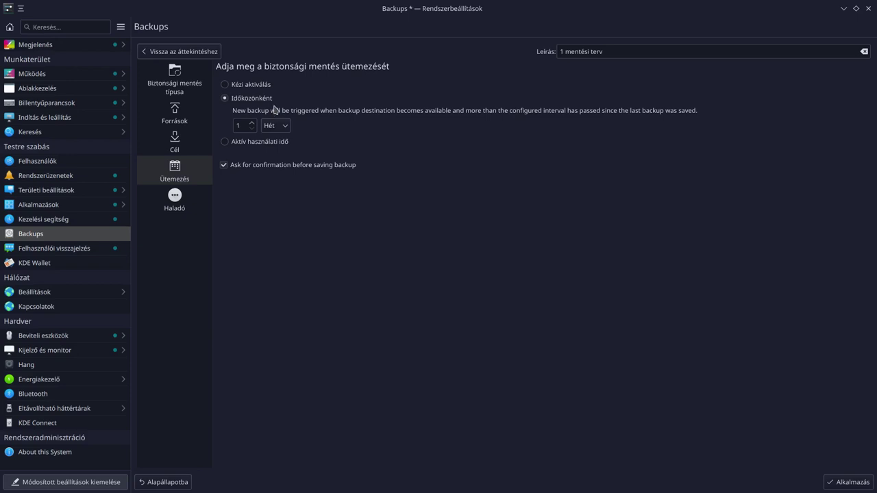
pyautogui.click(176, 197)
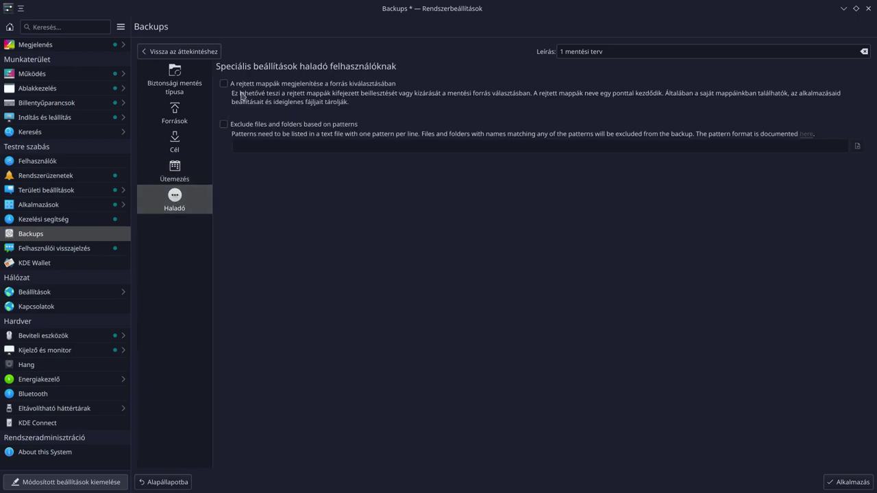